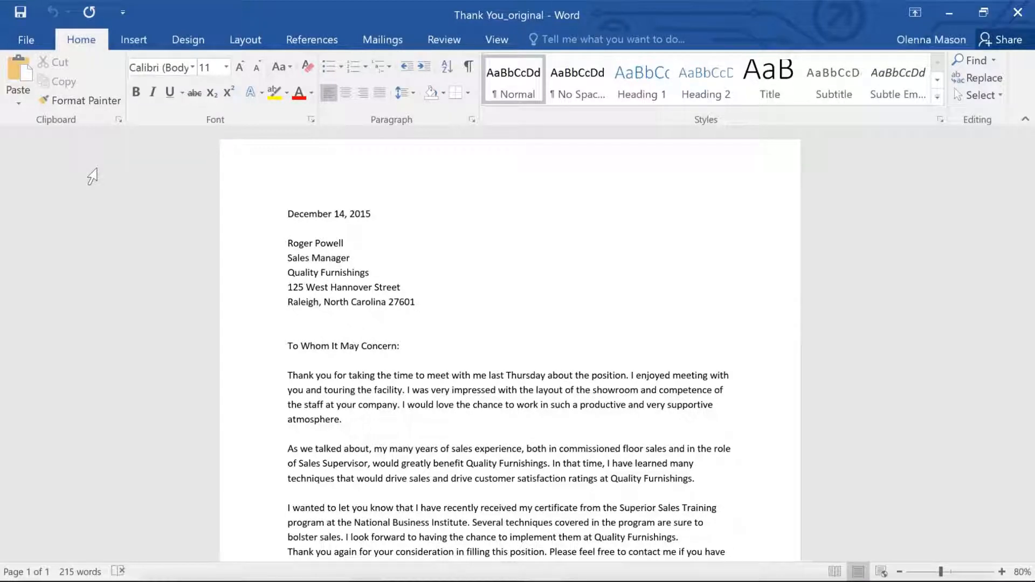
- Turn on Track Changes and delete the word "very" before "supportive atmosphere" in the letter's first paragraph
{"action": "left_click", "coordinate": [430, 43]}
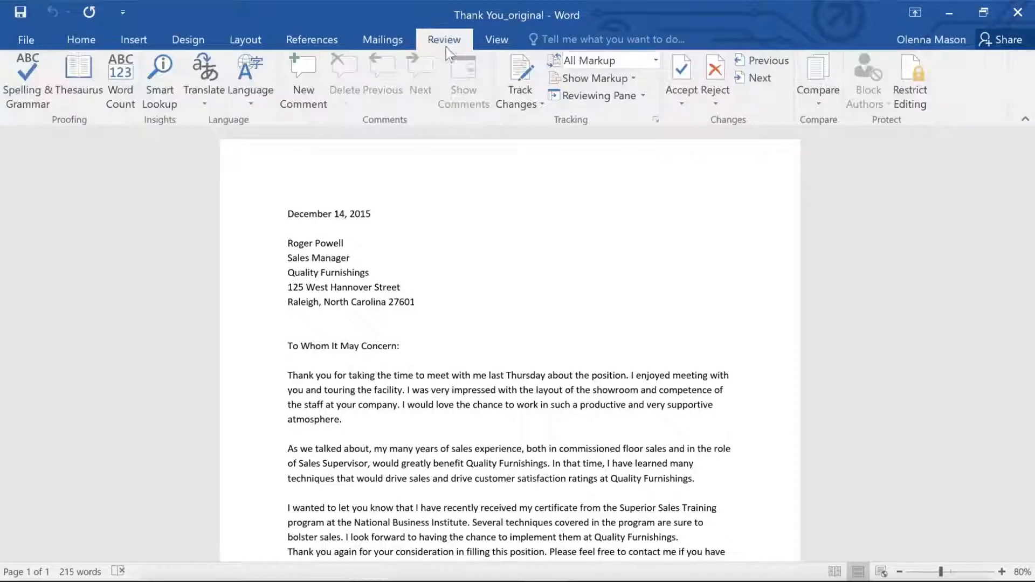
{"action": "left_click", "coordinate": [519, 75]}
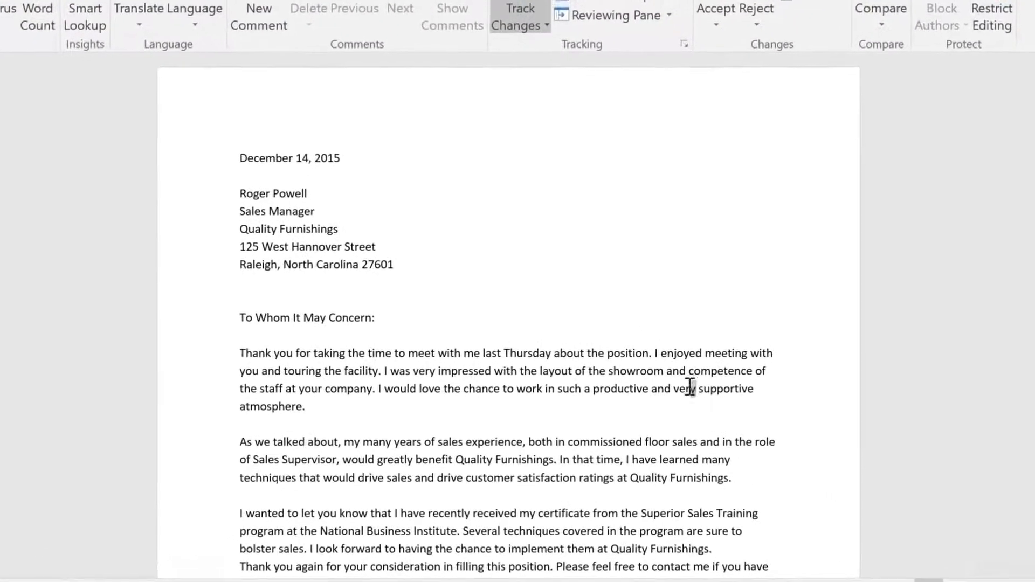
{"action": "left_click_drag", "start_coordinate": [675, 400], "coordinate": [658, 400]}
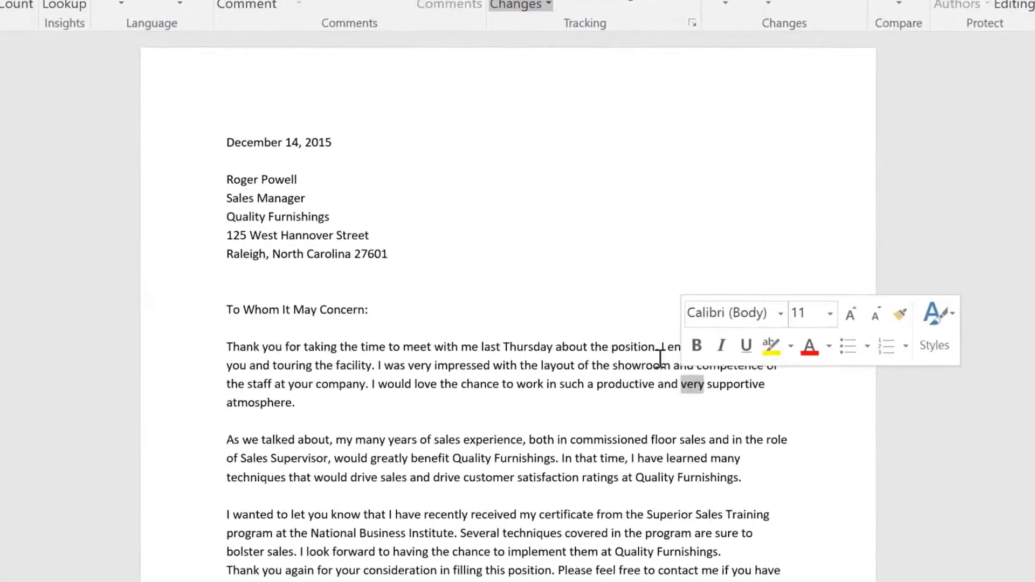
{"action": "key", "text": "Delete"}
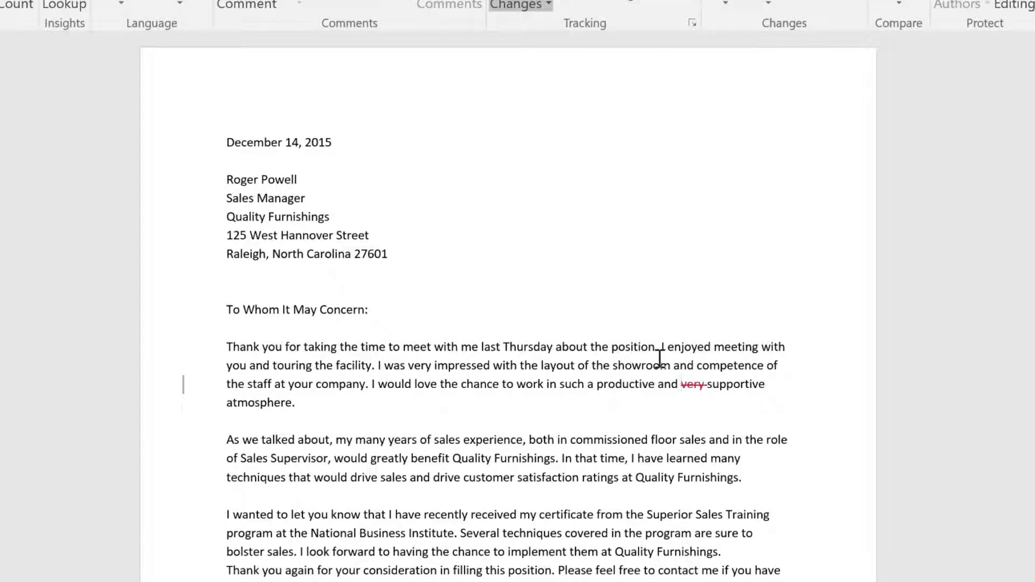
- Insert "Sales Associate" before "position" in the first sentence of the letter's body
{"action": "left_click", "coordinate": [612, 348]}
{"action": "type", "text": "Sales A"}
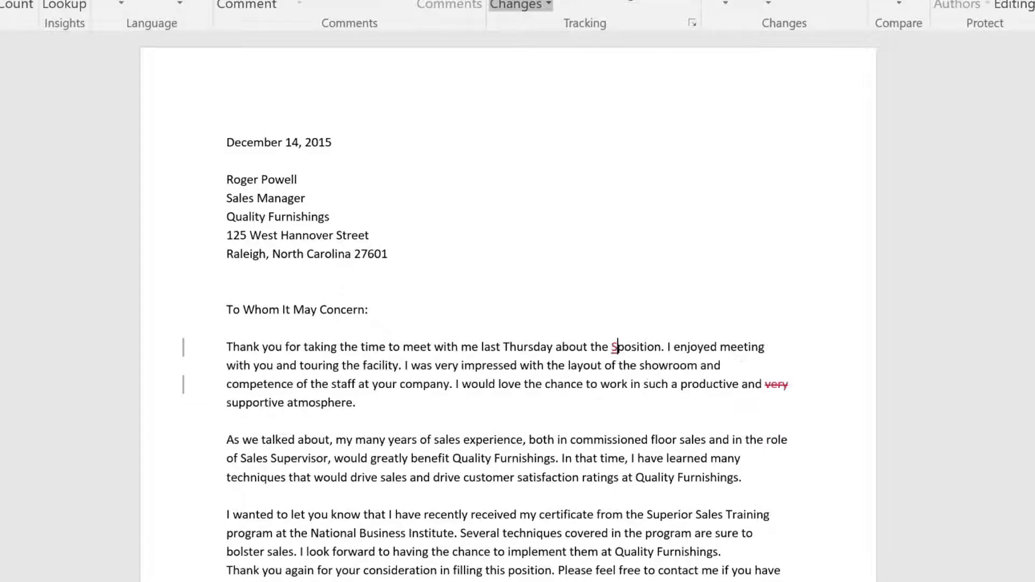
{"action": "type", "text": "ssociate"}
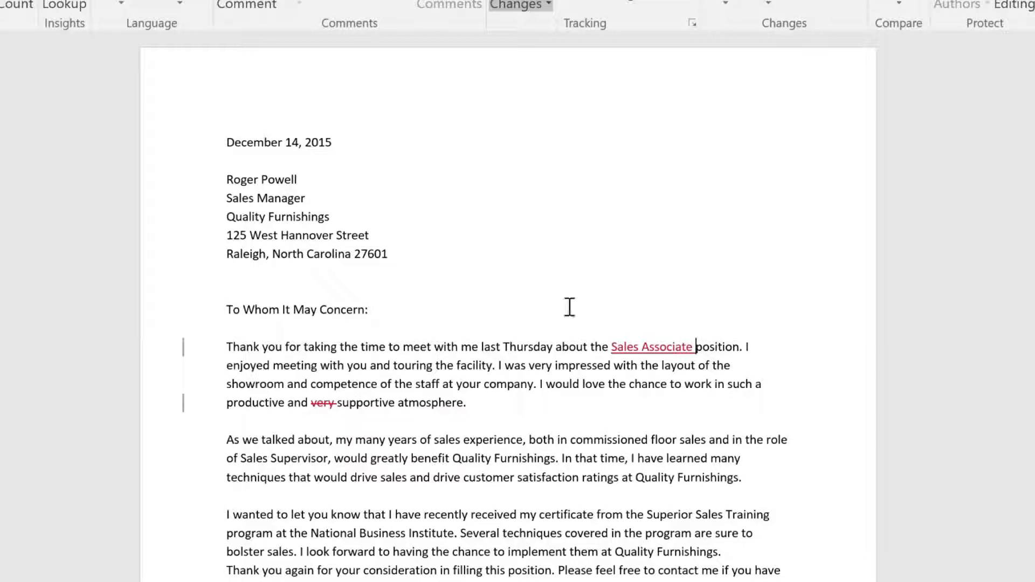
- Add the comment "Address to hiring authority instead." to the greeting "To Whom It May Concern:"
{"action": "left_click_drag", "start_coordinate": [225, 309], "coordinate": [370, 313]}
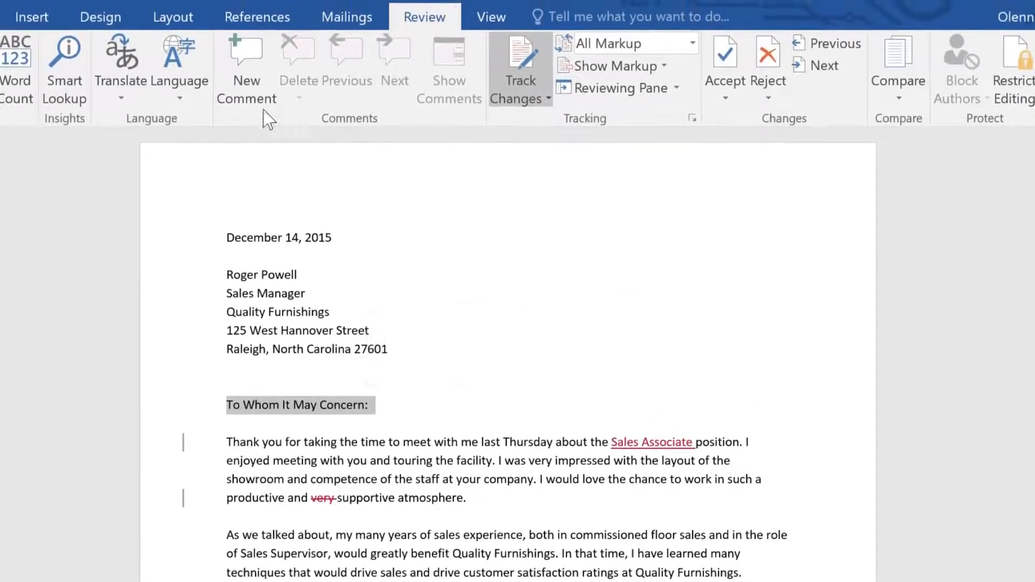
{"action": "left_click", "coordinate": [250, 75]}
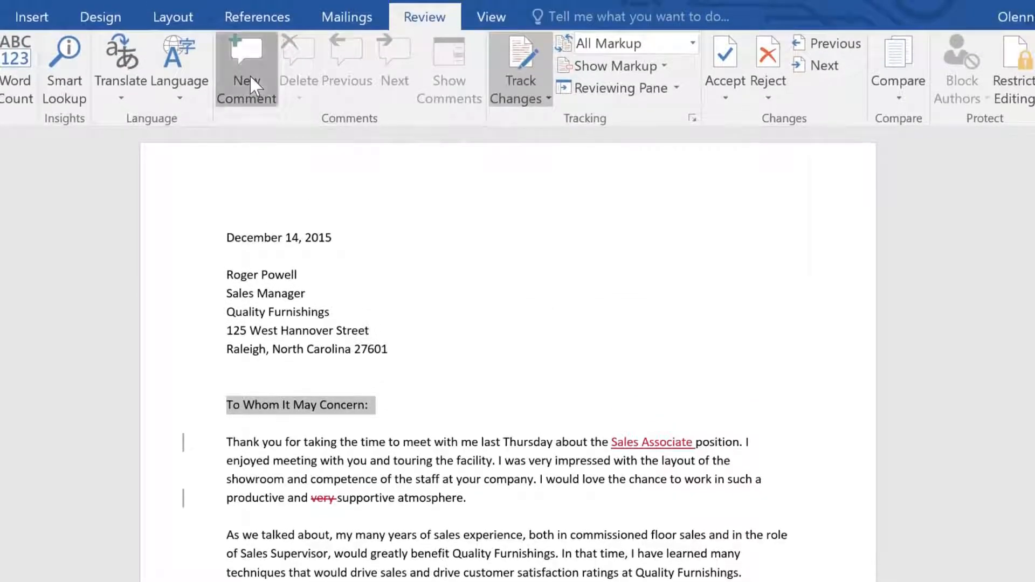
{"action": "type", "text": "A"}
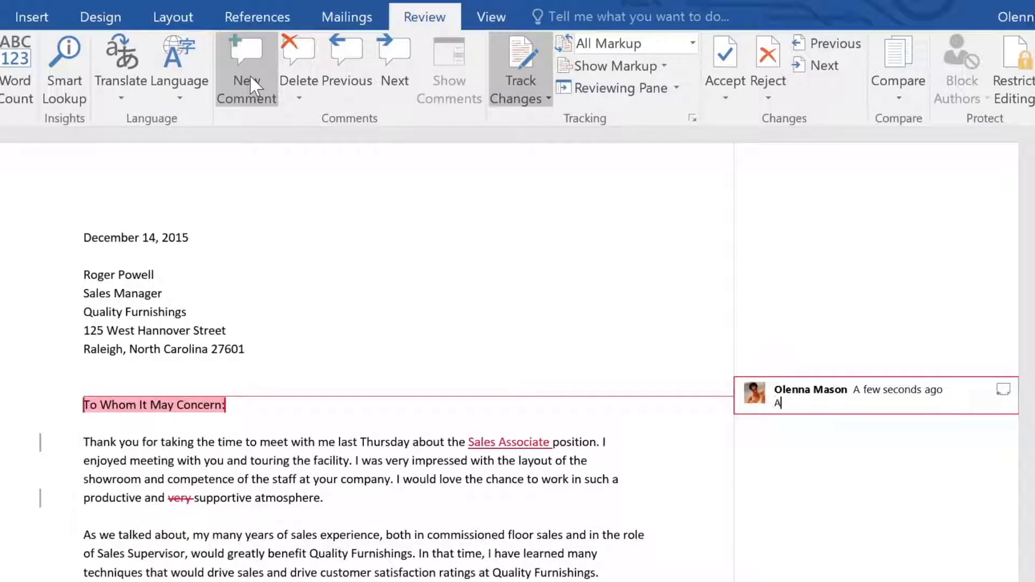
{"action": "type", "text": "ddress to hiring authority in"}
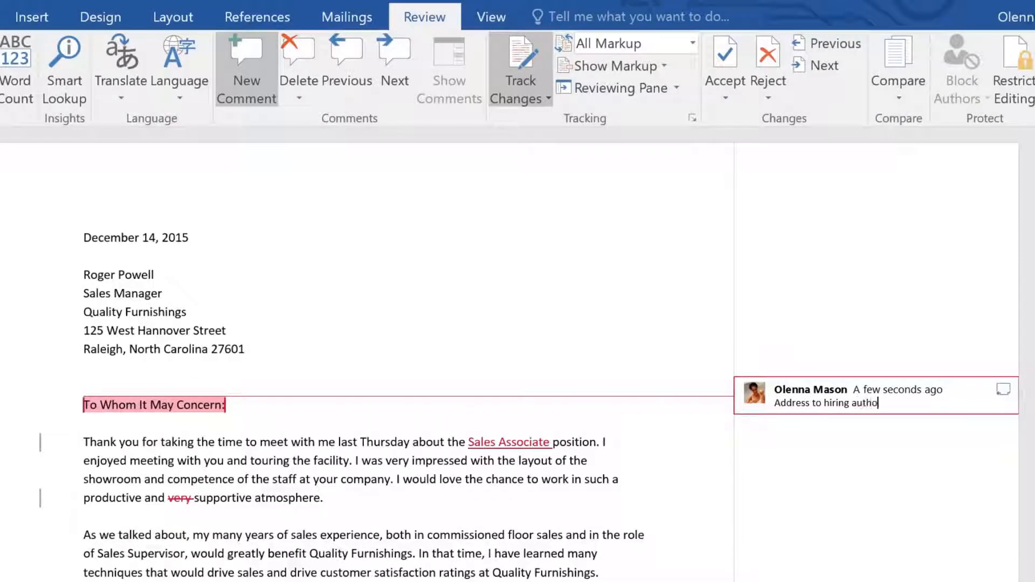
{"action": "type", "text": "stead."}
{"action": "key", "text": "Escape"}
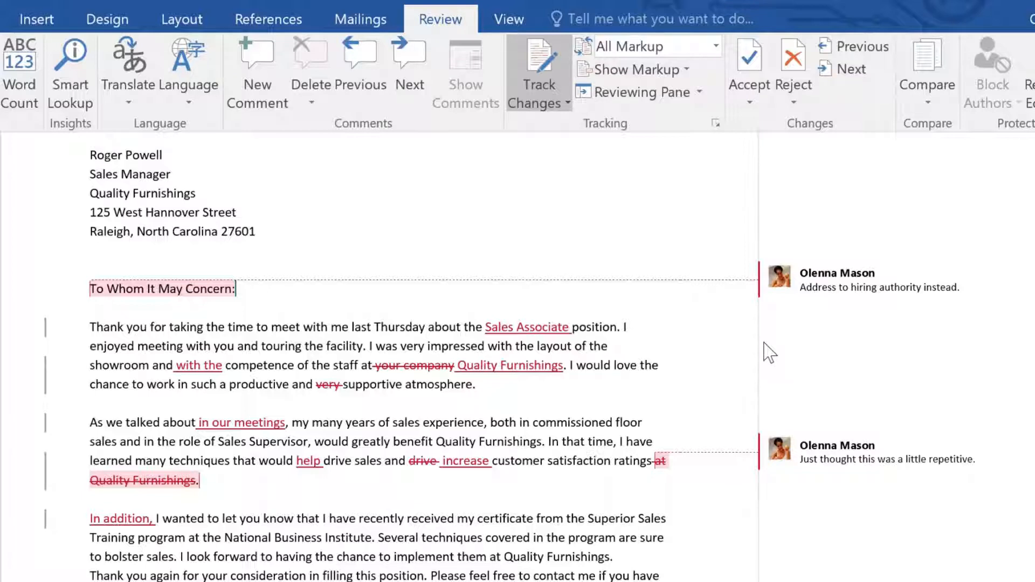
- Accept only the tracked insertion "Sales Associate" in the first paragraph
{"action": "left_click_drag", "start_coordinate": [485, 327], "coordinate": [571, 330]}
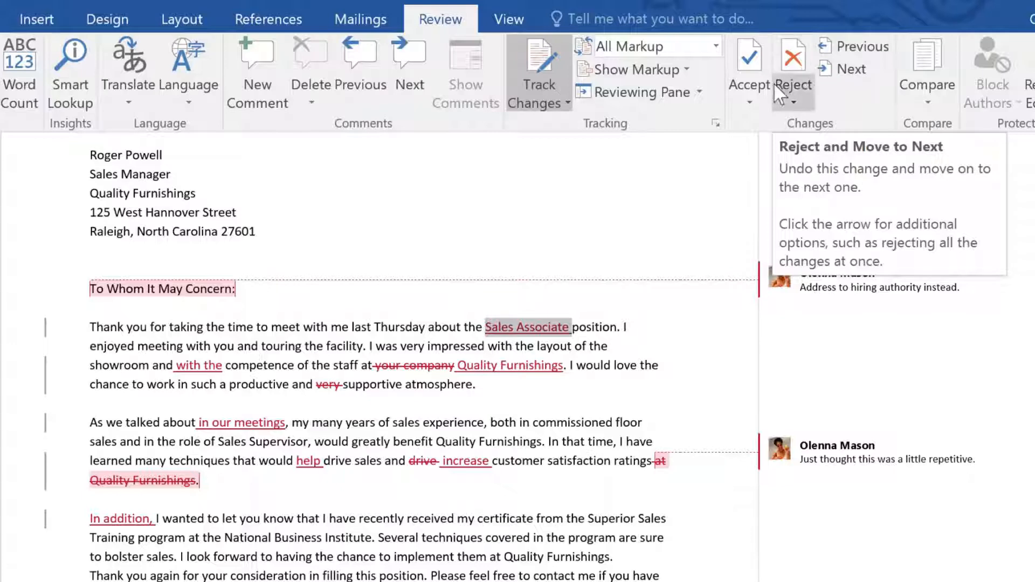
{"action": "left_click", "coordinate": [763, 108]}
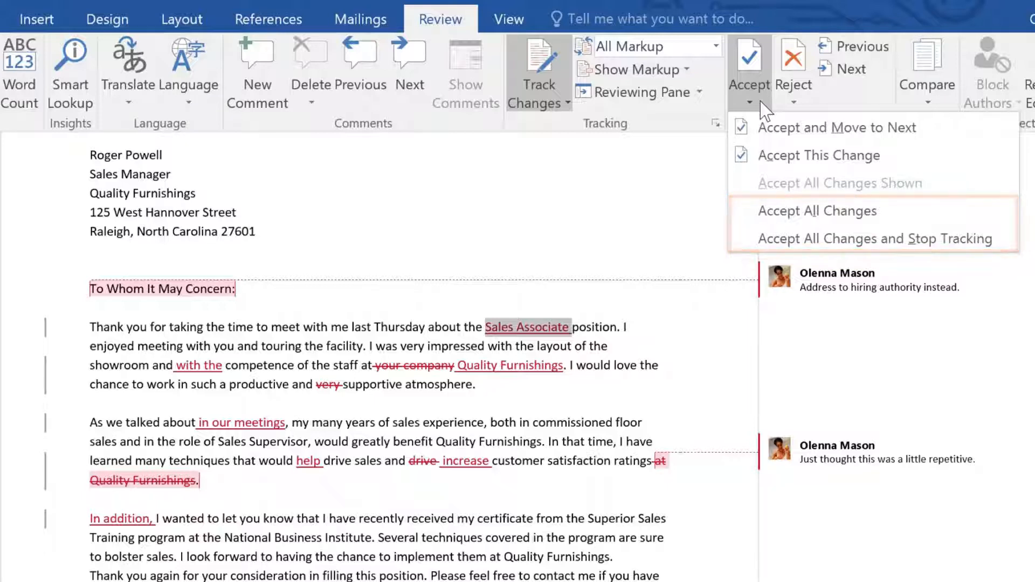
{"action": "left_click", "coordinate": [759, 157]}
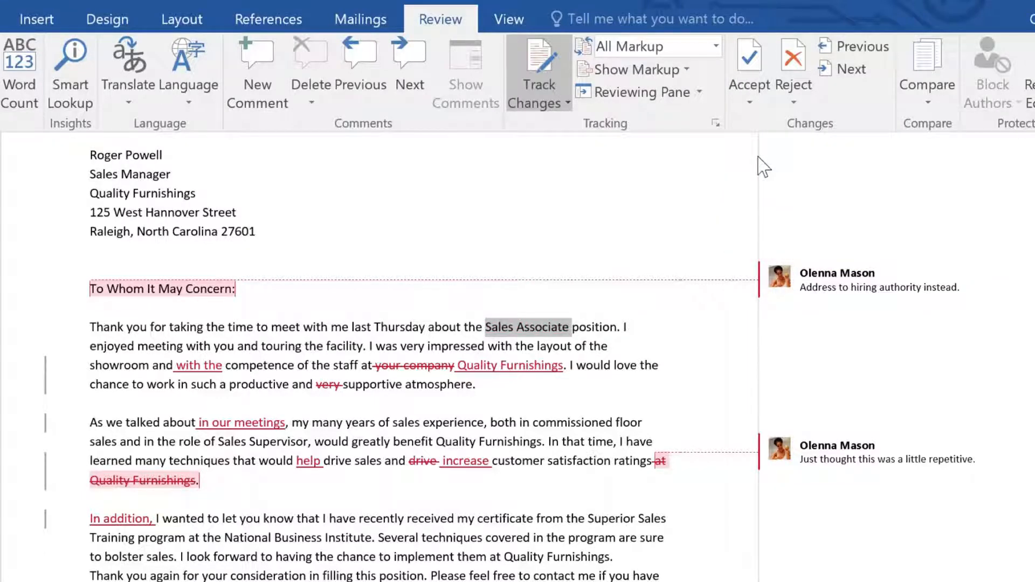
- Delete all comments in the document at once
{"action": "left_click", "coordinate": [825, 280]}
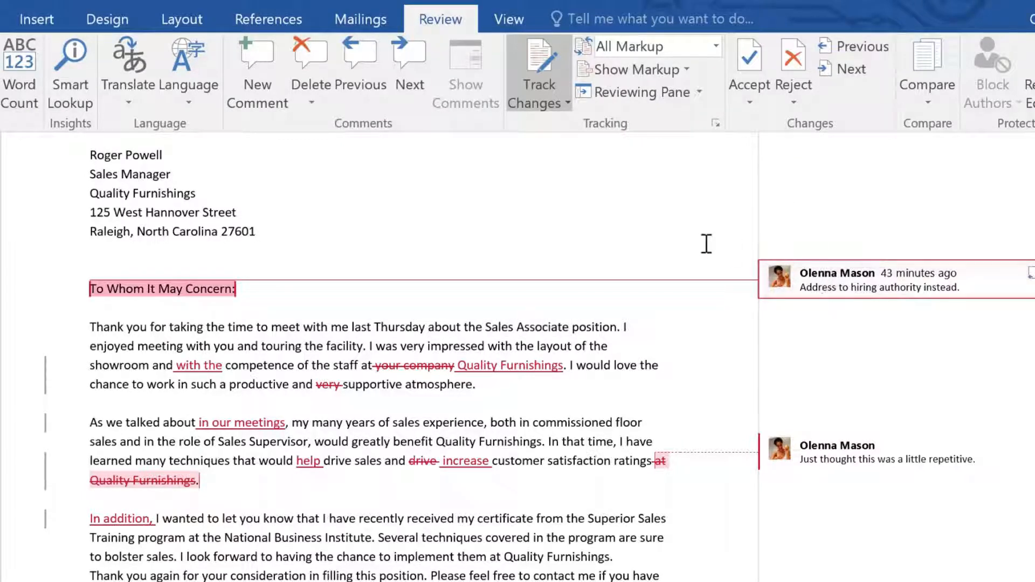
{"action": "left_click", "coordinate": [326, 97]}
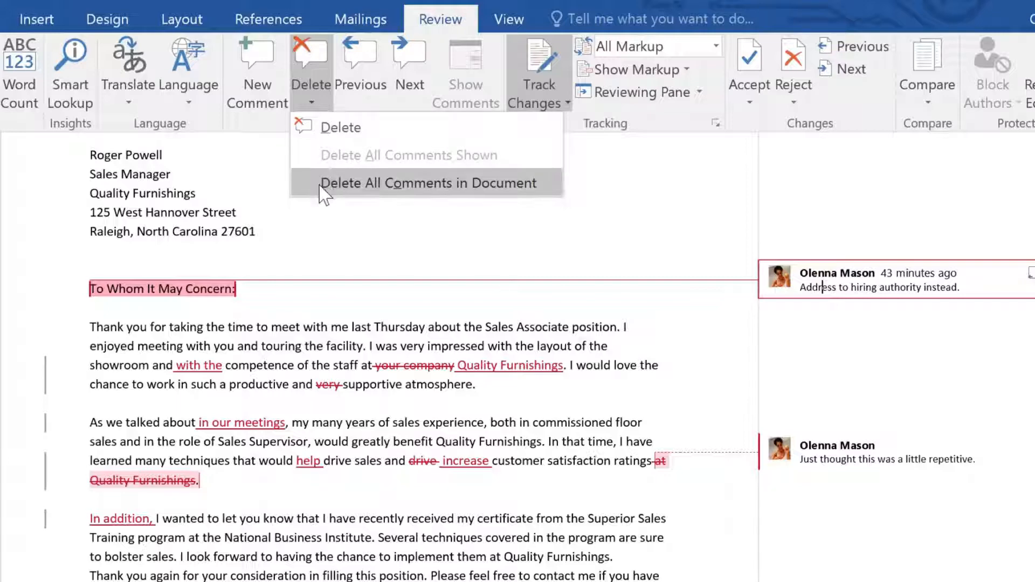
{"action": "left_click", "coordinate": [377, 183]}
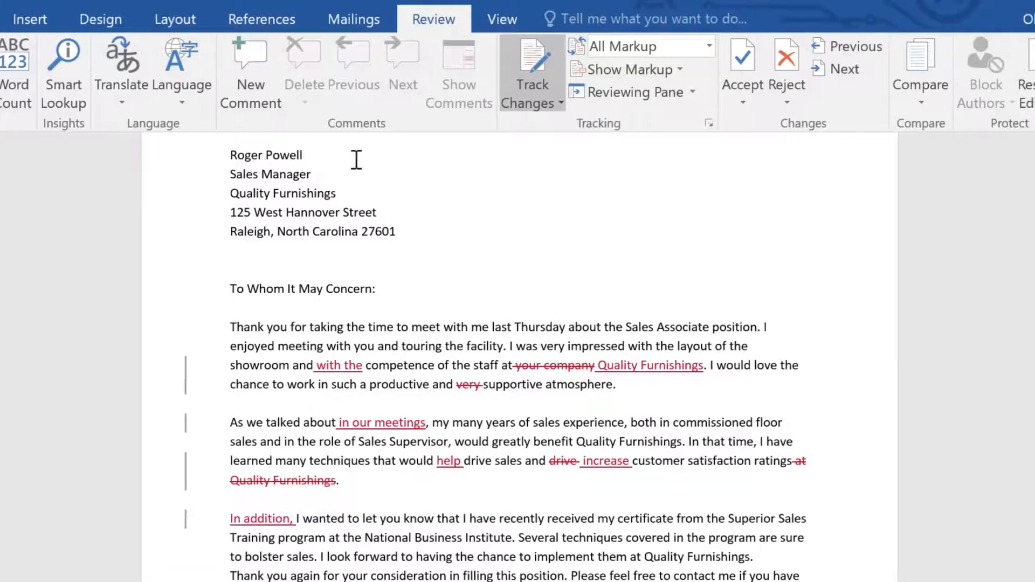
- Show the tracked revisions in balloons and pick another markup display mode for the letter
{"action": "left_click", "coordinate": [575, 70]}
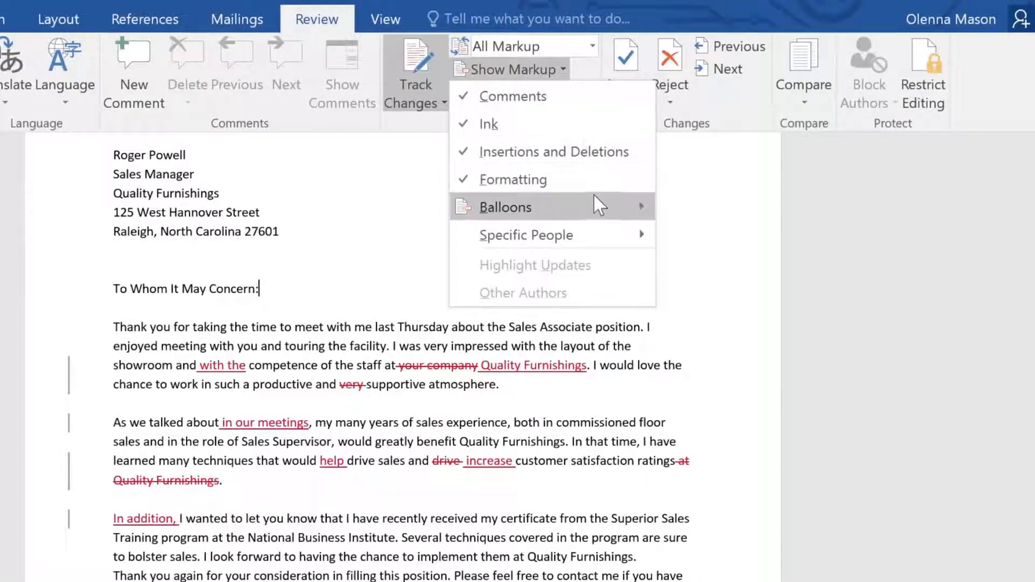
{"action": "mouse_move", "coordinate": [595, 205]}
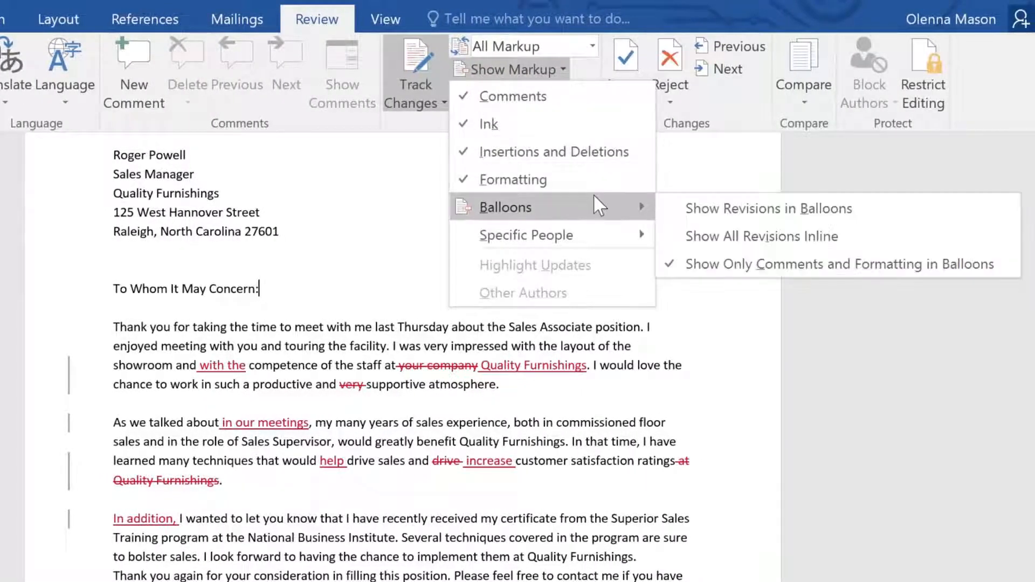
{"action": "left_click", "coordinate": [684, 211]}
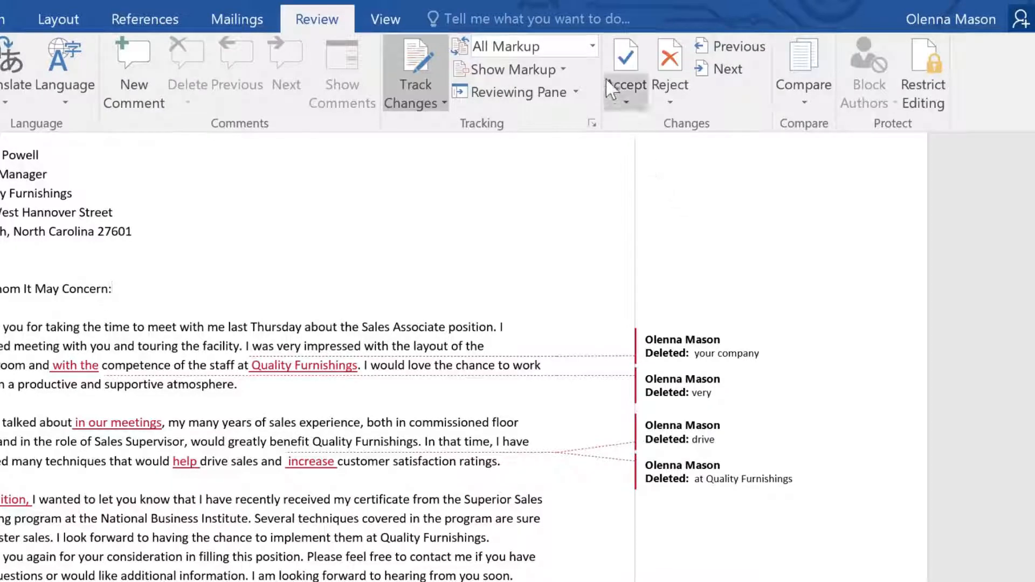
{"action": "left_click", "coordinate": [592, 47]}
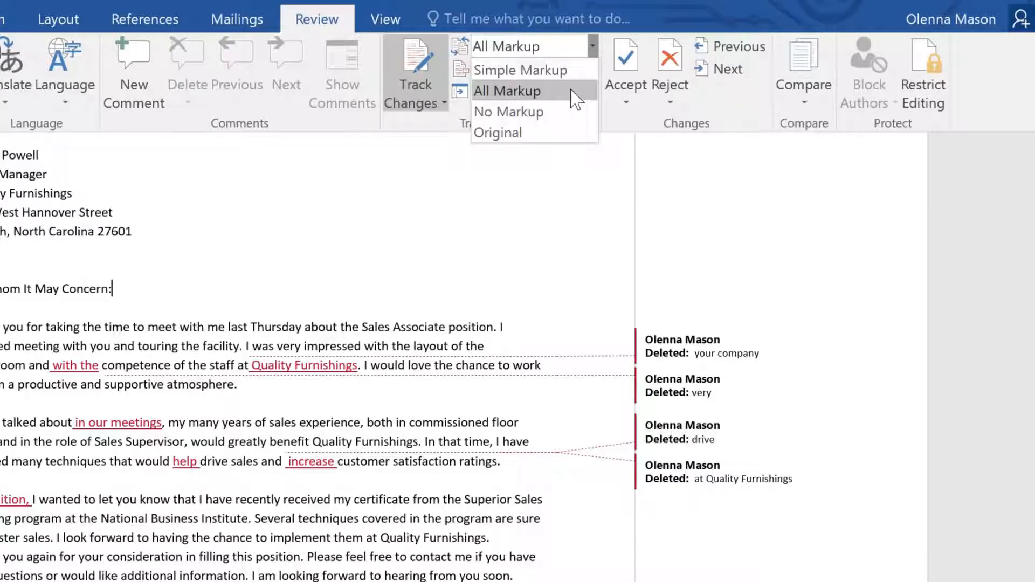
{"action": "left_click", "coordinate": [556, 124]}
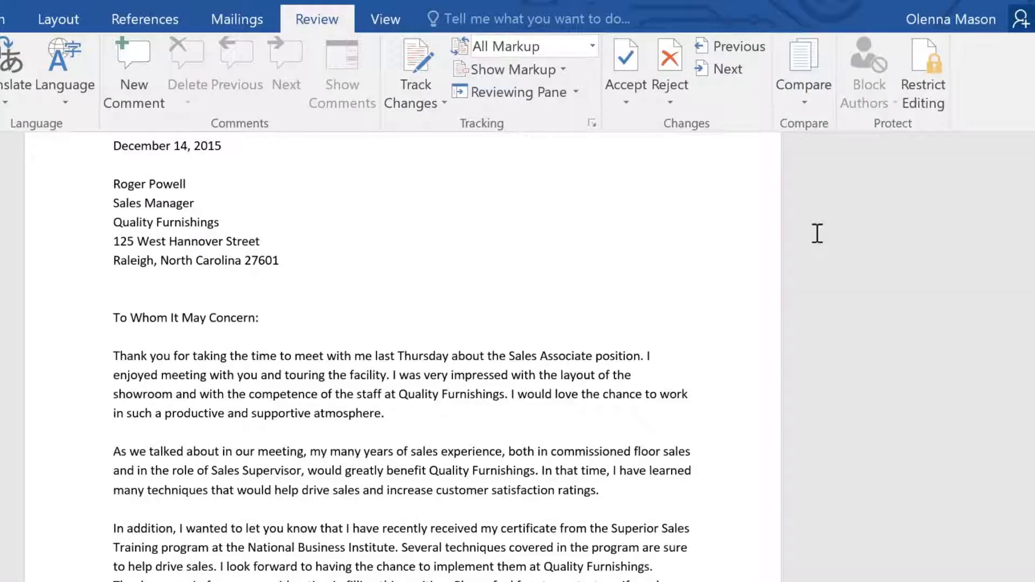
- Compare two versions of the letter, with Thank You Letter - original.docx as the original and Thank You_revised as the revised document
{"action": "left_click", "coordinate": [820, 105]}
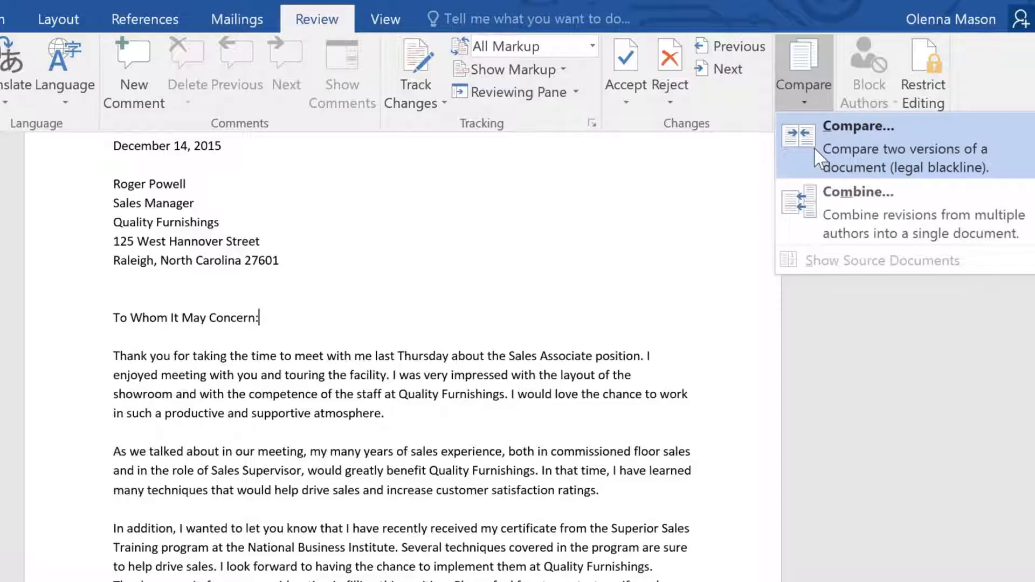
{"action": "left_click", "coordinate": [818, 155]}
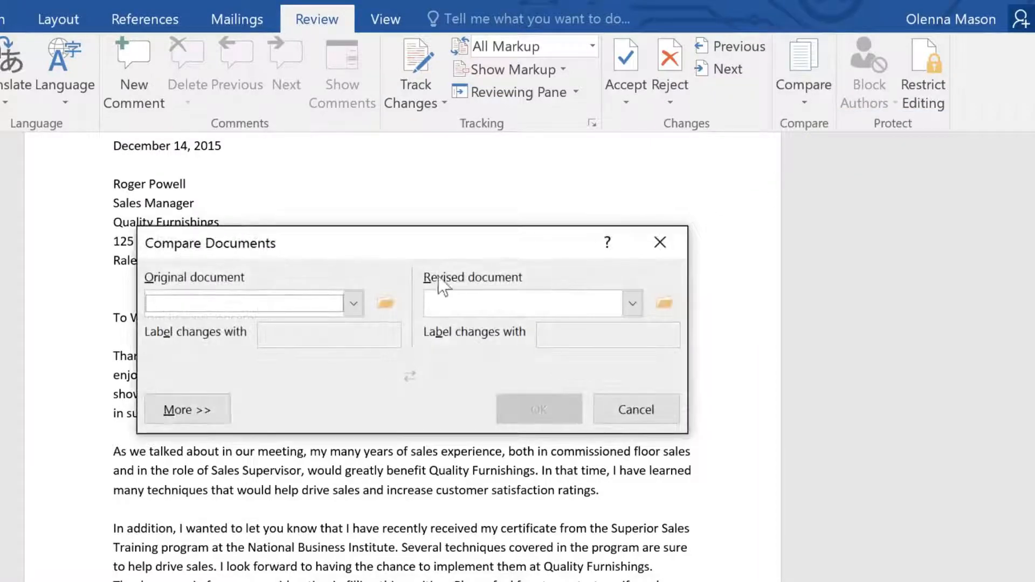
{"action": "left_click", "coordinate": [354, 304]}
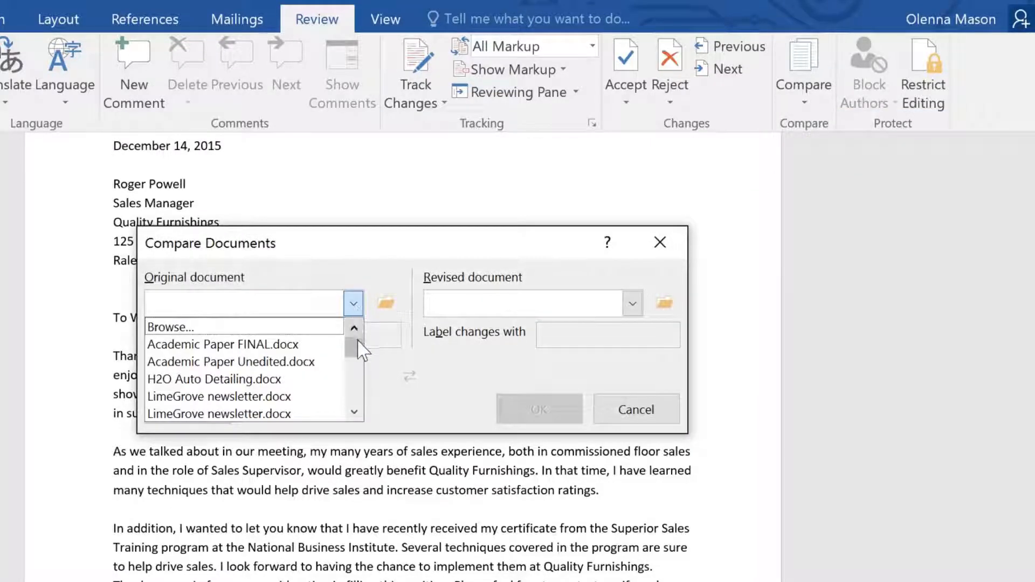
{"action": "left_click_drag", "start_coordinate": [358, 345], "coordinate": [360, 389]}
{"action": "left_click", "coordinate": [297, 365]}
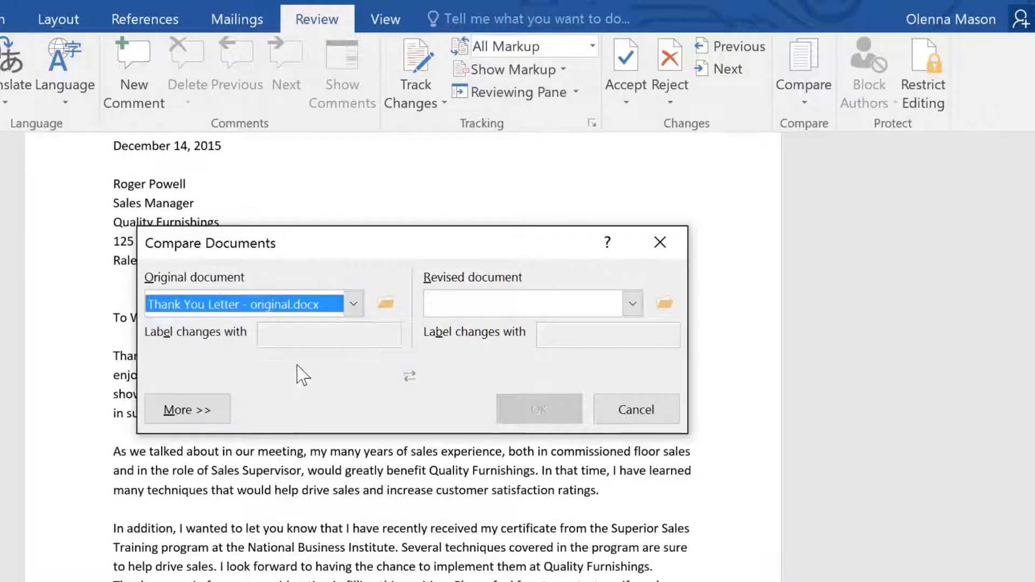
{"action": "left_click", "coordinate": [632, 304]}
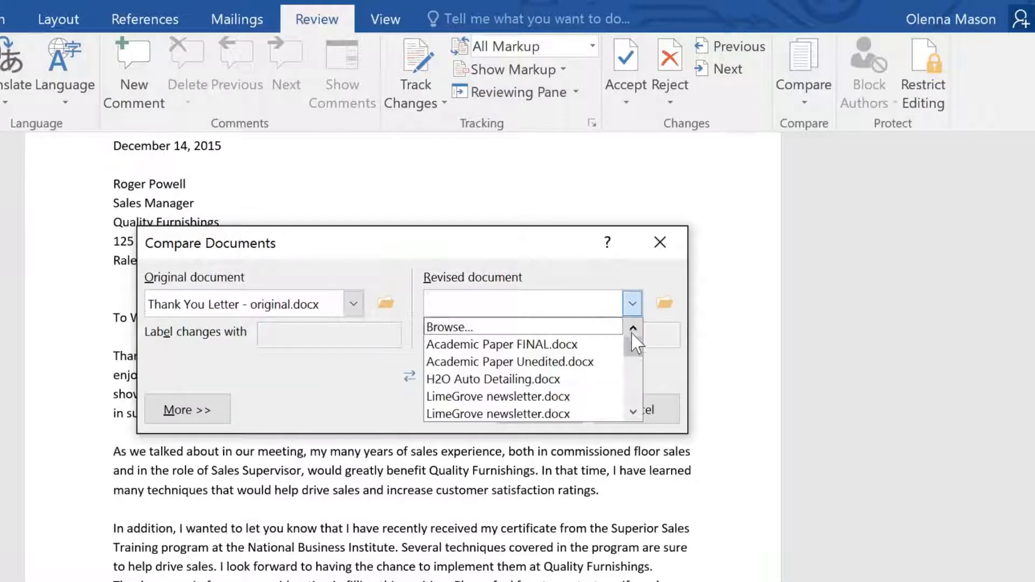
{"action": "left_click_drag", "start_coordinate": [632, 338], "coordinate": [632, 390]}
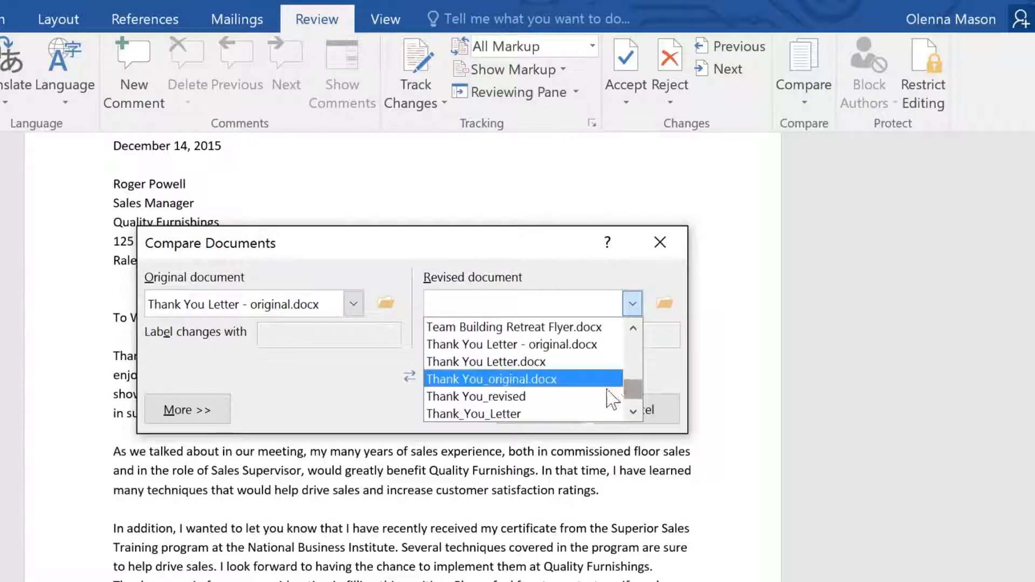
{"action": "left_click", "coordinate": [512, 396]}
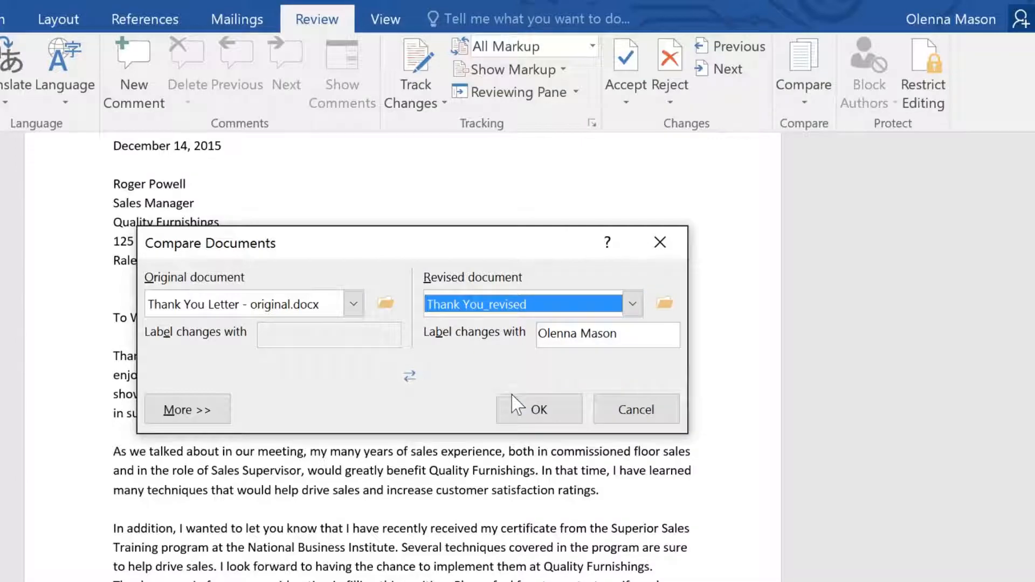
{"action": "left_click", "coordinate": [518, 408]}
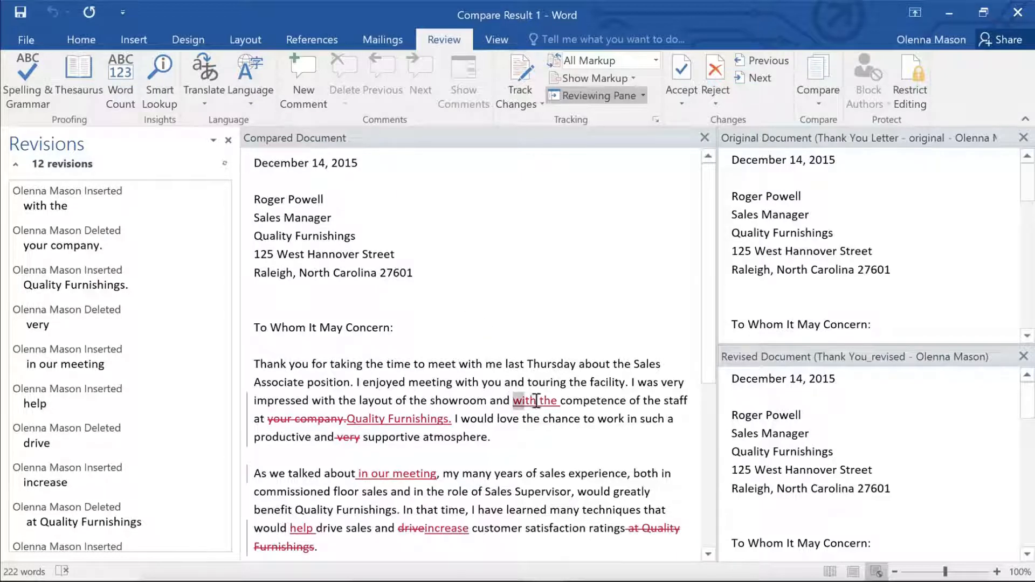
- Accept the inserted words "with the" in the first paragraph of the compared document
{"action": "left_click_drag", "start_coordinate": [536, 400], "coordinate": [564, 403]}
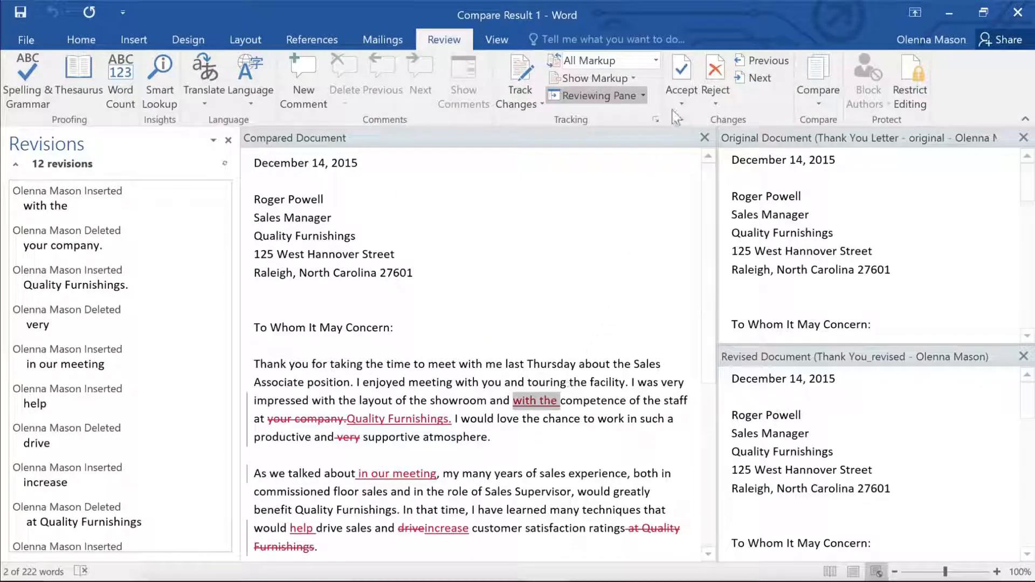
{"action": "left_click", "coordinate": [681, 76]}
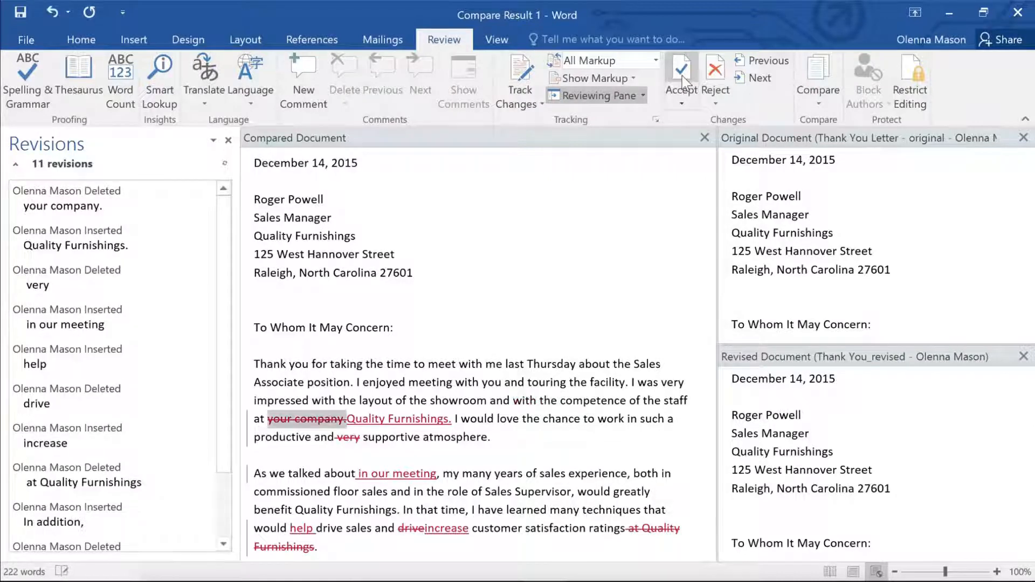